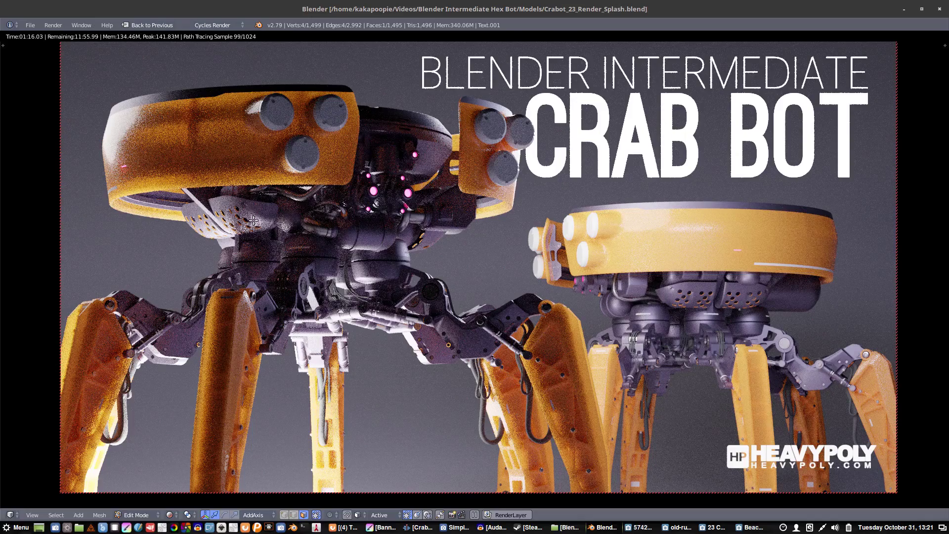
Switch the rendered preview from the CRAB BOT title camera to a front view of one bot
{"action": "key", "text": "KP_1"}
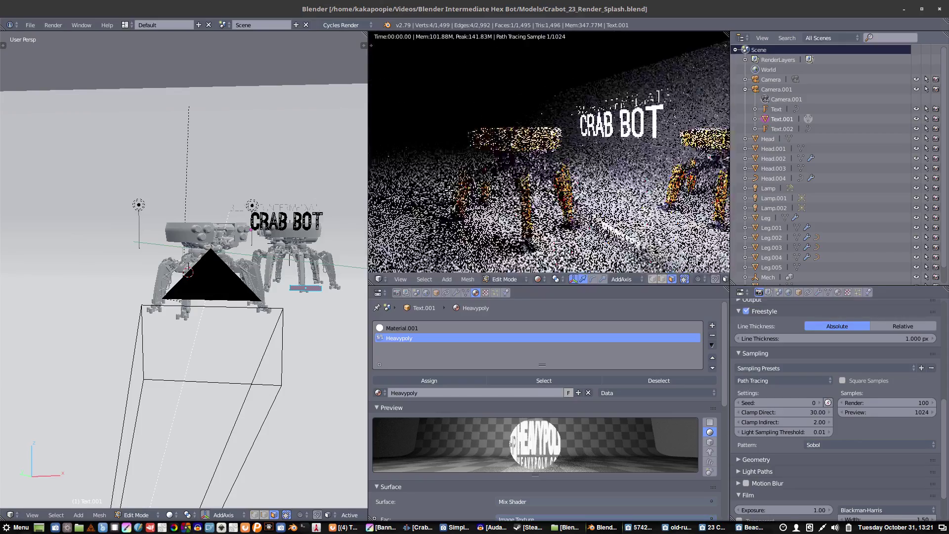
Orbit the rendered bots from low, title, front and overhead angles, then show the excavator photo
{"action": "middle_click_drag", "start_coordinate": [496, 193], "coordinate": [450, 179]}
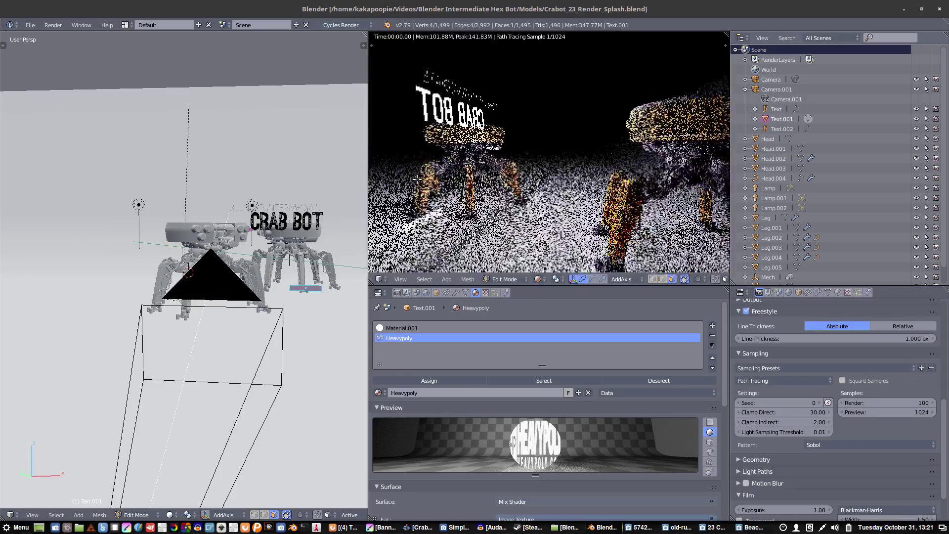
{"action": "middle_click_drag", "start_coordinate": [451, 180], "coordinate": [466, 171]}
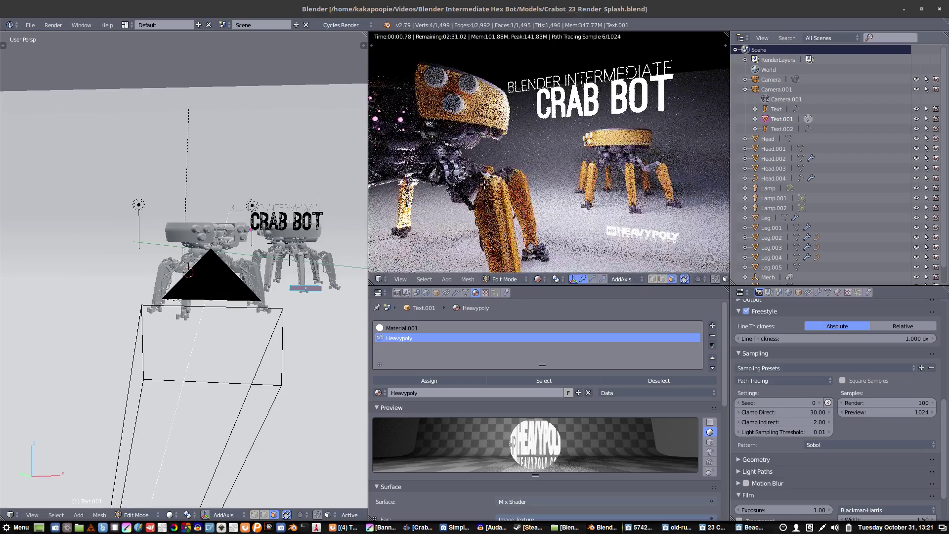
{"action": "middle_click_drag", "start_coordinate": [490, 205], "coordinate": [504, 185]}
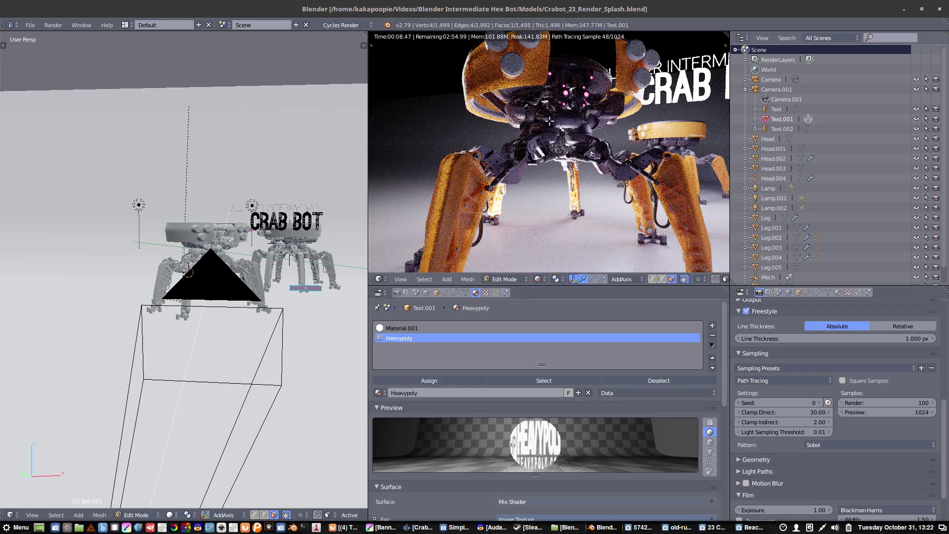
{"action": "mouse_move", "coordinate": [549, 120]}
{"action": "middle_mouse_down"}
{"action": "mouse_move", "coordinate": [574, 143]}
{"action": "mouse_move", "coordinate": [530, 235]}
{"action": "mouse_move", "coordinate": [519, 182]}
{"action": "middle_mouse_up"}
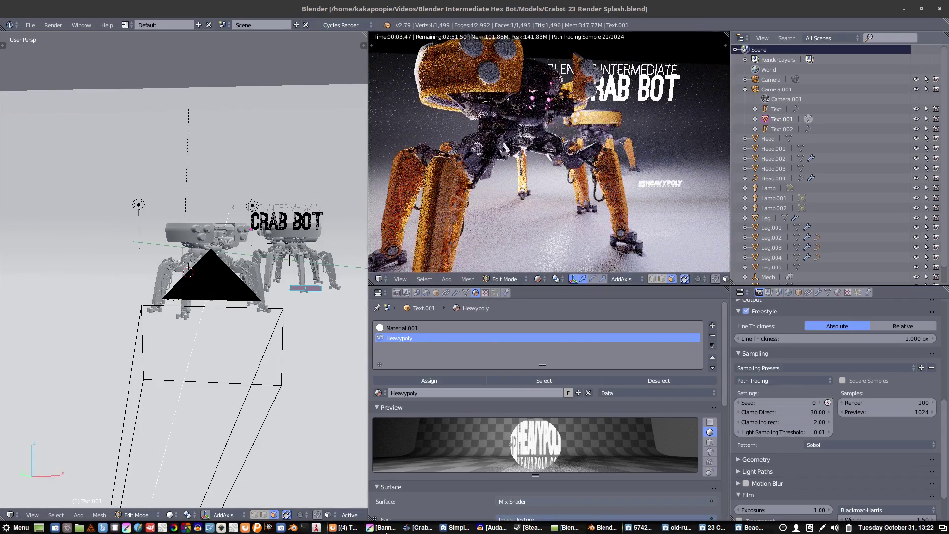
{"action": "left_click", "coordinate": [640, 529]}
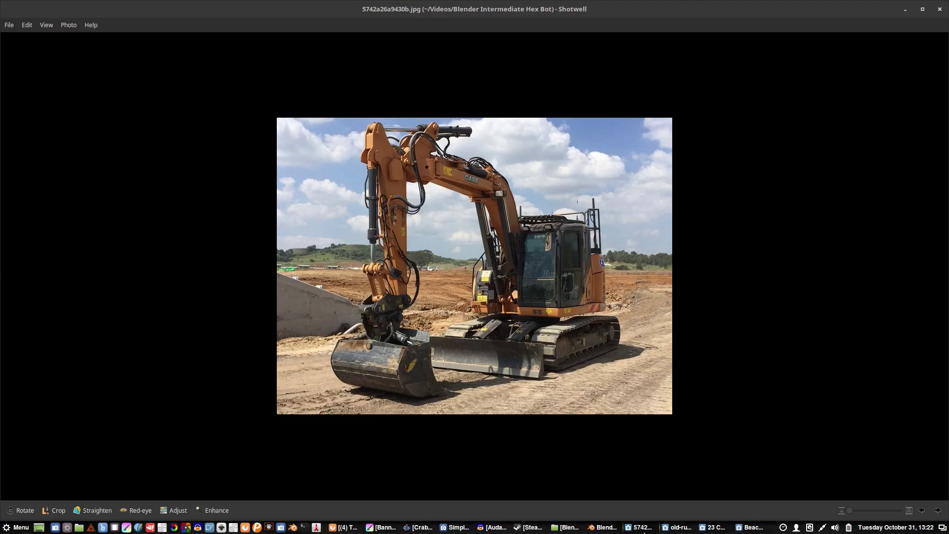
Browse the orange render, line drawing, tractor, coconut crab and beach crab images
{"action": "key", "text": "Right"}
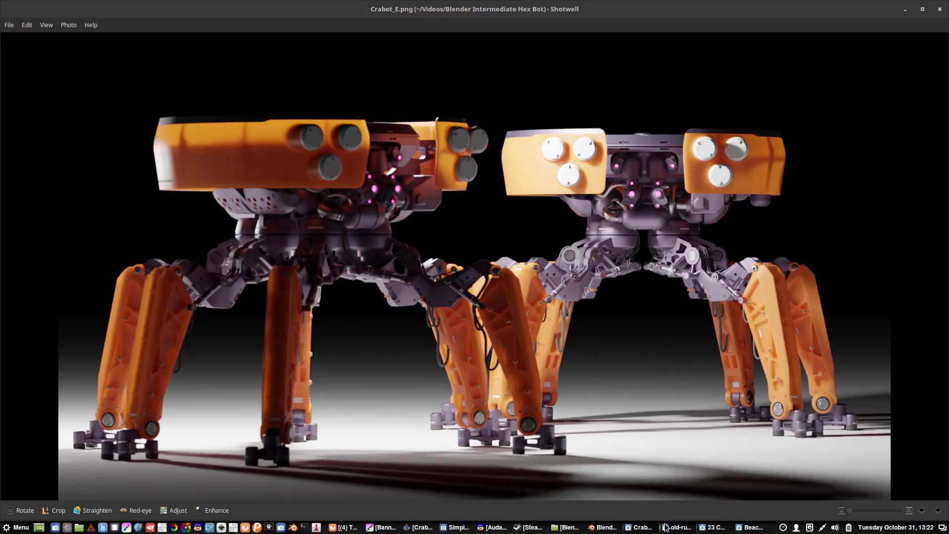
{"action": "key", "text": "Right"}
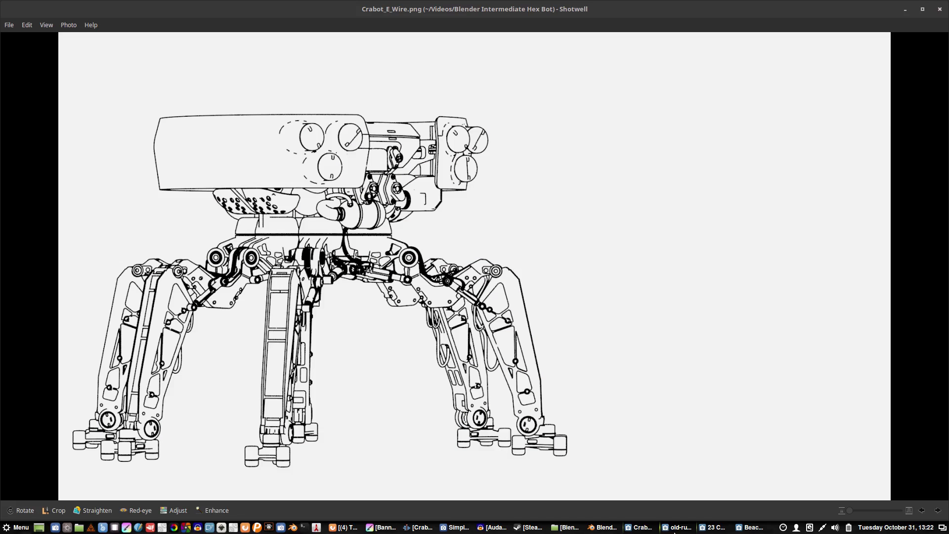
{"action": "left_click", "coordinate": [673, 531]}
{"action": "left_click", "coordinate": [713, 528]}
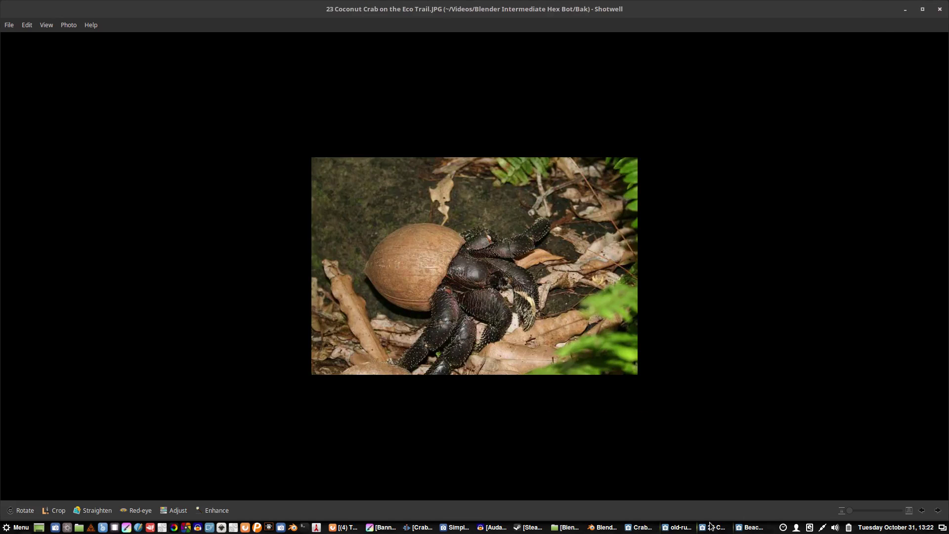
{"action": "left_click", "coordinate": [744, 532]}
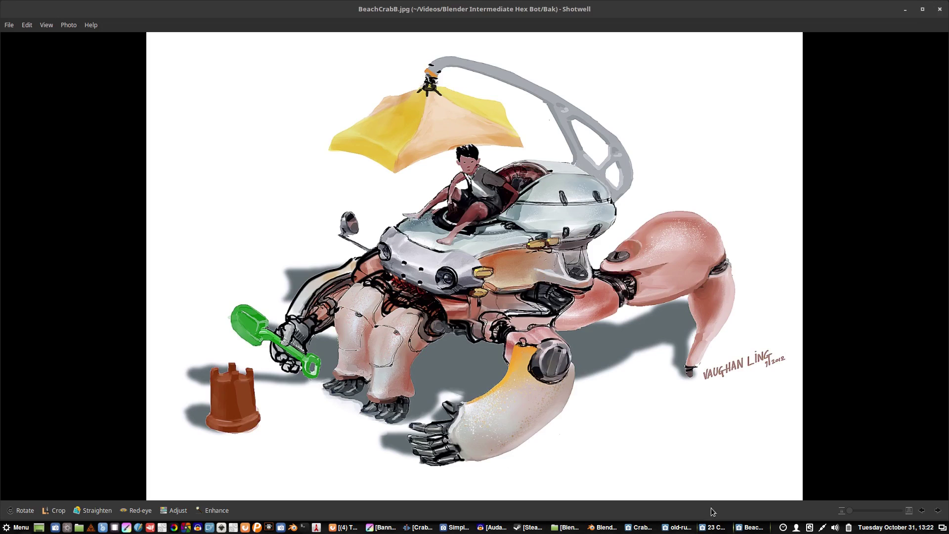
{"action": "left_click", "coordinate": [638, 528]}
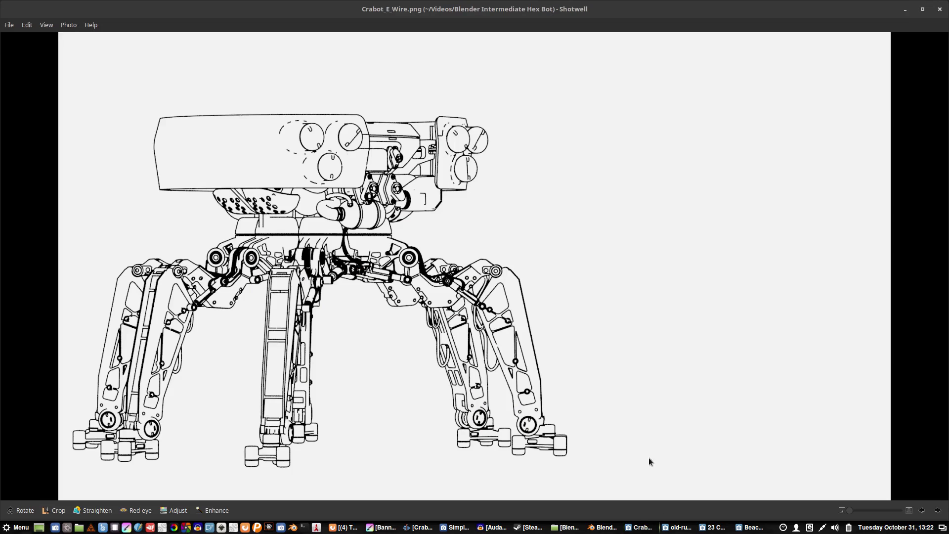
Minimize the line drawing, beach crab, coconut crab and tractor windows to reveal Blender
{"action": "left_click", "coordinate": [906, 9]}
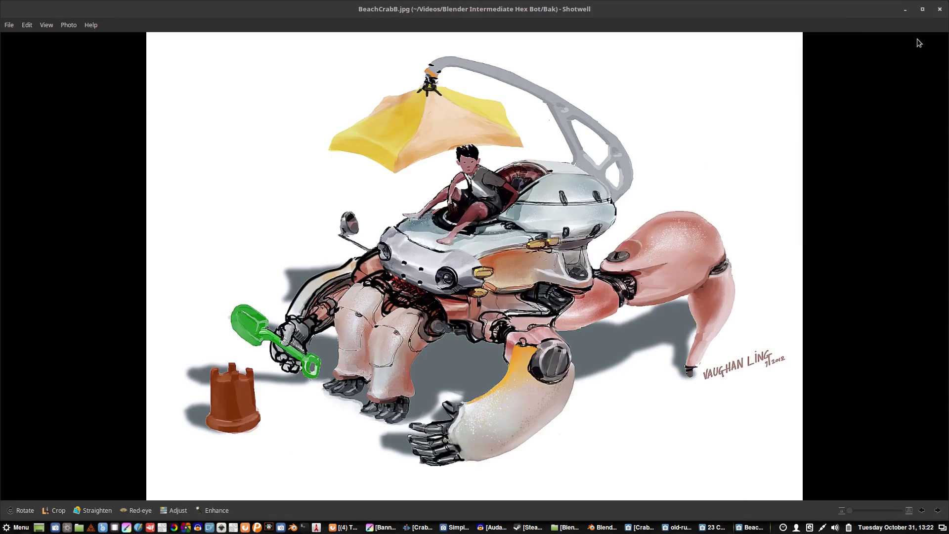
{"action": "left_click", "coordinate": [906, 9]}
{"action": "left_click", "coordinate": [904, 9]}
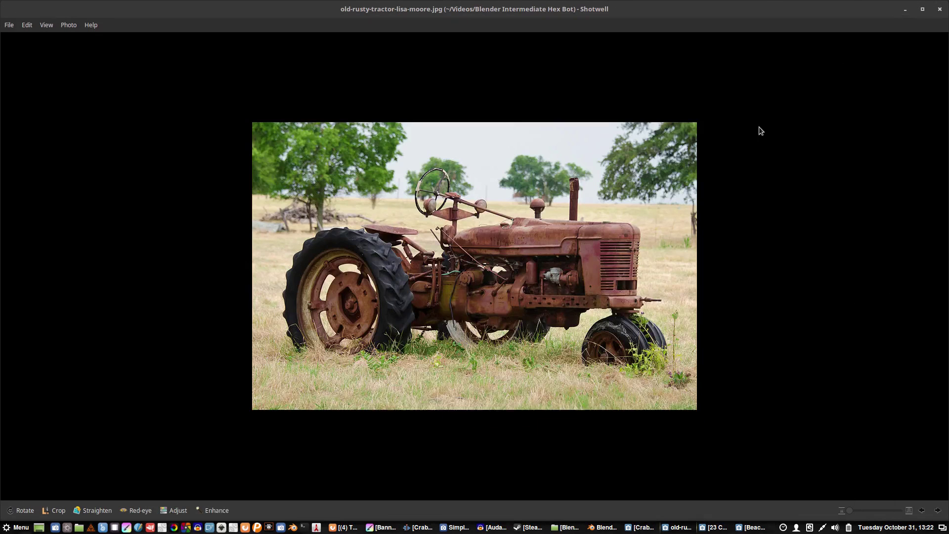
{"action": "left_click", "coordinate": [905, 11]}
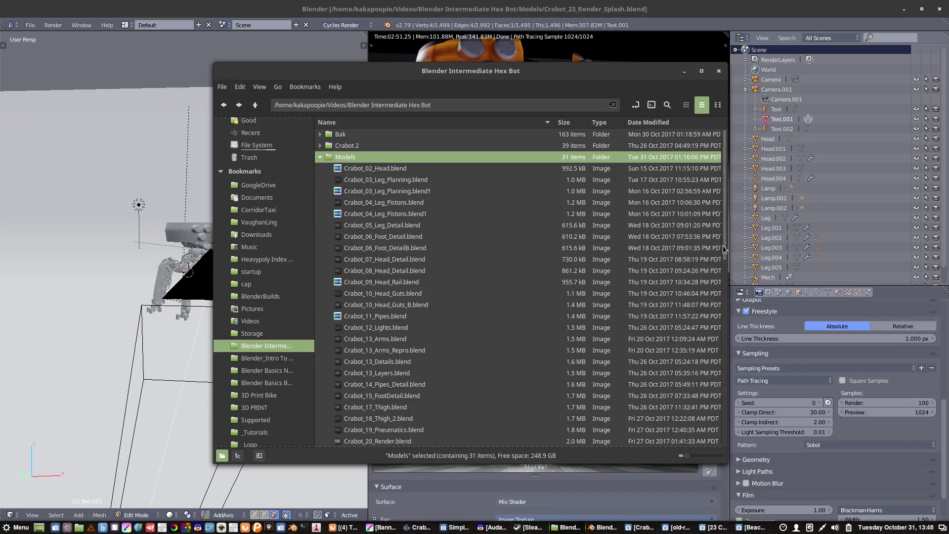
{"action": "scroll", "coordinate": [724, 249], "scroll_direction": "down", "scroll_amount": 2}
{"action": "scroll", "coordinate": [723, 249], "scroll_direction": "down", "scroll_amount": 2}
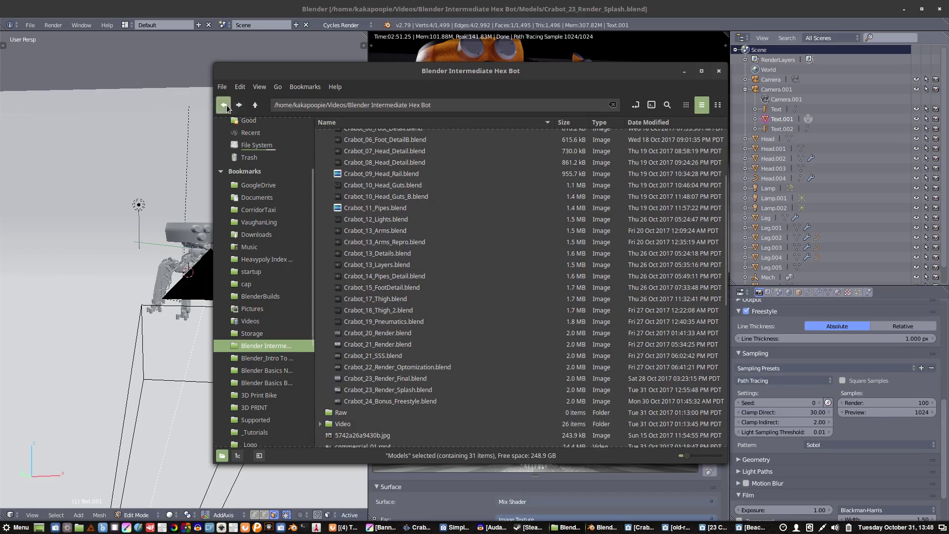
{"action": "left_click", "coordinate": [225, 106]}
{"action": "left_click", "coordinate": [241, 107]}
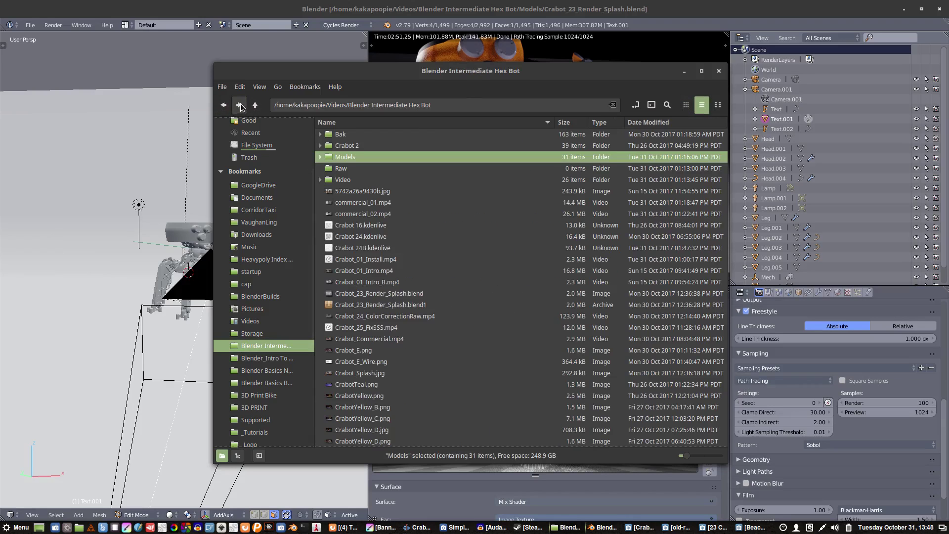
{"action": "key", "text": "Down"}
{"action": "key", "text": "Down"}
{"action": "key", "text": "Return"}
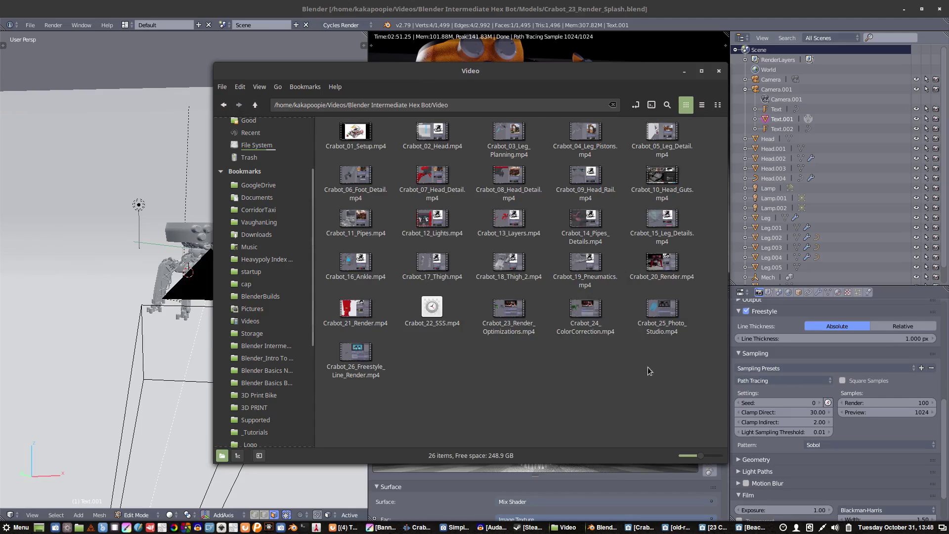
{"action": "mouse_move", "coordinate": [671, 398]}
{"action": "left_mouse_down"}
{"action": "mouse_move", "coordinate": [375, 158]}
{"action": "mouse_move", "coordinate": [685, 376]}
{"action": "left_mouse_up"}
{"action": "left_click", "coordinate": [685, 375]}
{"action": "left_click", "coordinate": [684, 70]}
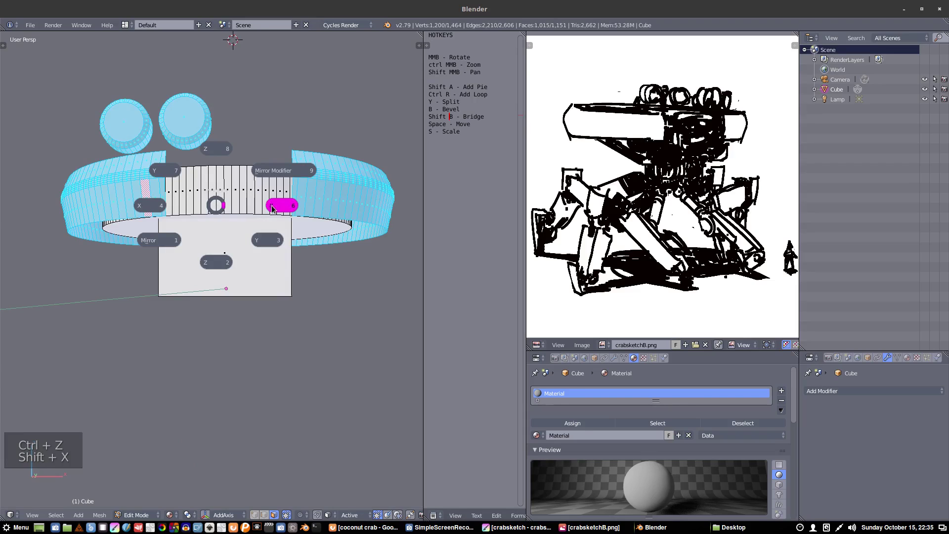
Mirror the spheres, tilt the pipe ring, and reposition the excavator reference photo
{"action": "left_click", "coordinate": [274, 208]}
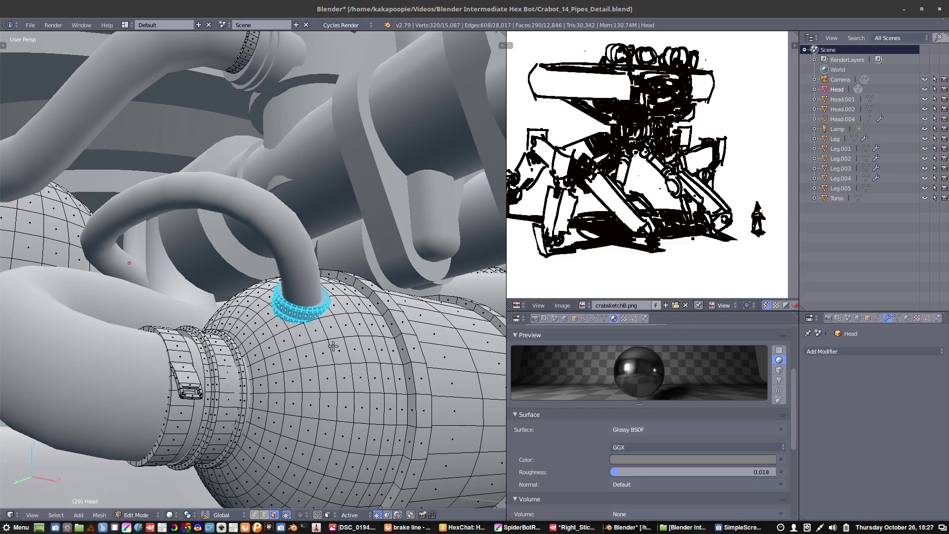
{"action": "key", "text": "r"}
{"action": "key", "text": "r"}
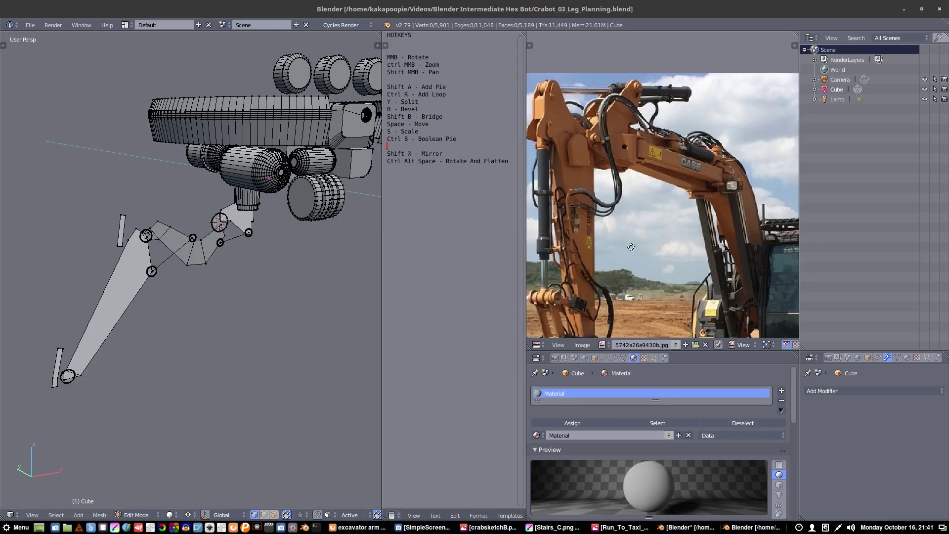
{"action": "middle_click_drag", "start_coordinate": [634, 235], "coordinate": [585, 206]}
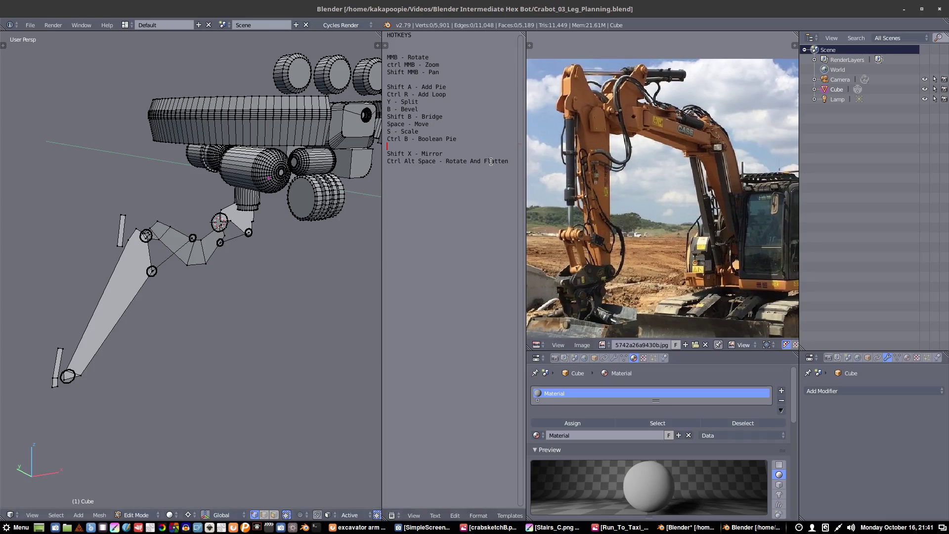
{"action": "mouse_move", "coordinate": [207, 260]}
{"action": "middle_mouse_down"}
{"action": "mouse_move", "coordinate": [264, 252]}
{"action": "mouse_move", "coordinate": [262, 230]}
{"action": "mouse_move", "coordinate": [259, 276]}
{"action": "middle_mouse_up"}
Frame a face on the leg and move it along Y to fatten the piston rod tip
{"action": "right_click", "coordinate": [264, 253]}
{"action": "right_click", "coordinate": [263, 231]}
{"action": "key", "text": "KP_Decimal"}
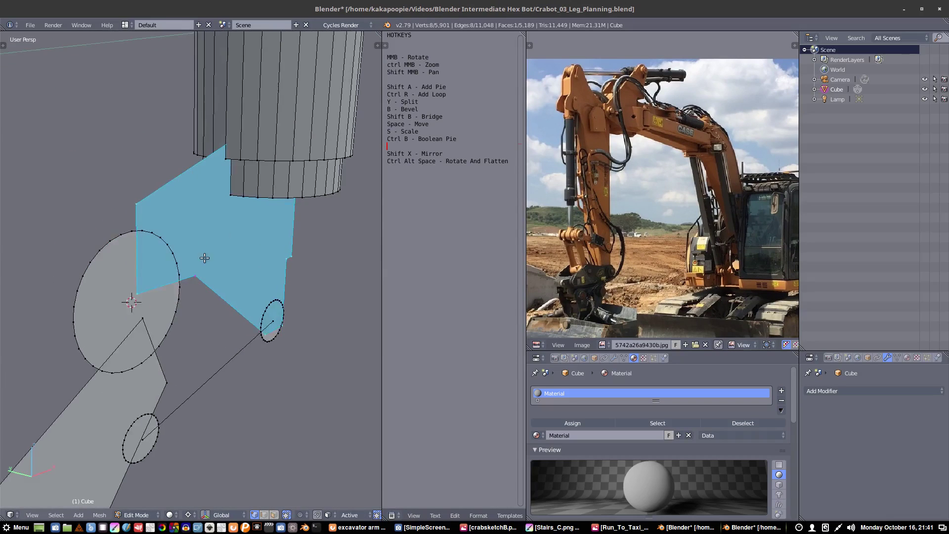
{"action": "key", "text": "g"}
{"action": "key", "text": "y"}
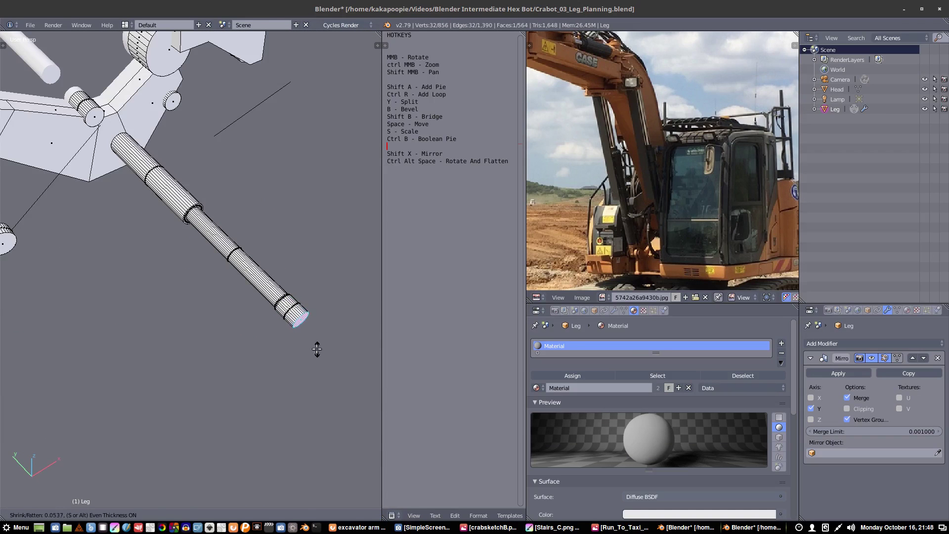
{"action": "left_click", "coordinate": [315, 346]}
{"action": "mouse_move", "coordinate": [315, 346]}
{"action": "middle_mouse_down"}
{"action": "mouse_move", "coordinate": [335, 273]}
{"action": "mouse_move", "coordinate": [304, 281]}
{"action": "middle_mouse_up"}
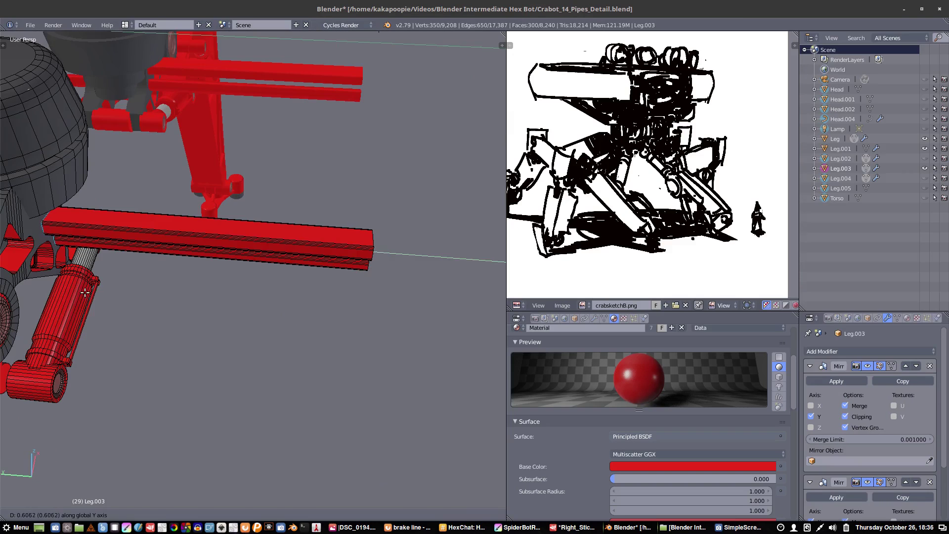
Place the red leg part along Y, then move a pink hose control point
{"action": "left_click", "coordinate": [47, 286]}
{"action": "middle_click_drag", "start_coordinate": [47, 286], "coordinate": [483, 100]}
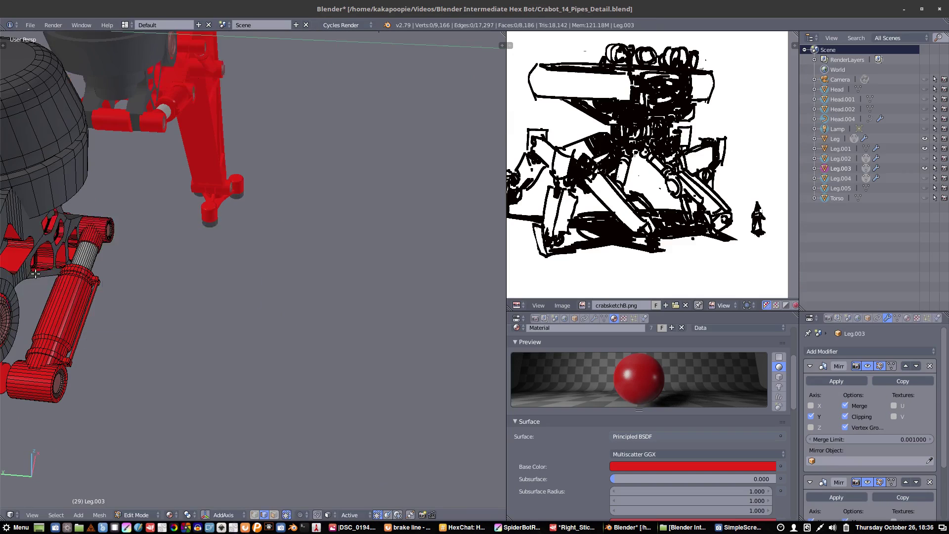
{"action": "scroll", "coordinate": [109, 257], "scroll_direction": "up", "scroll_amount": 5}
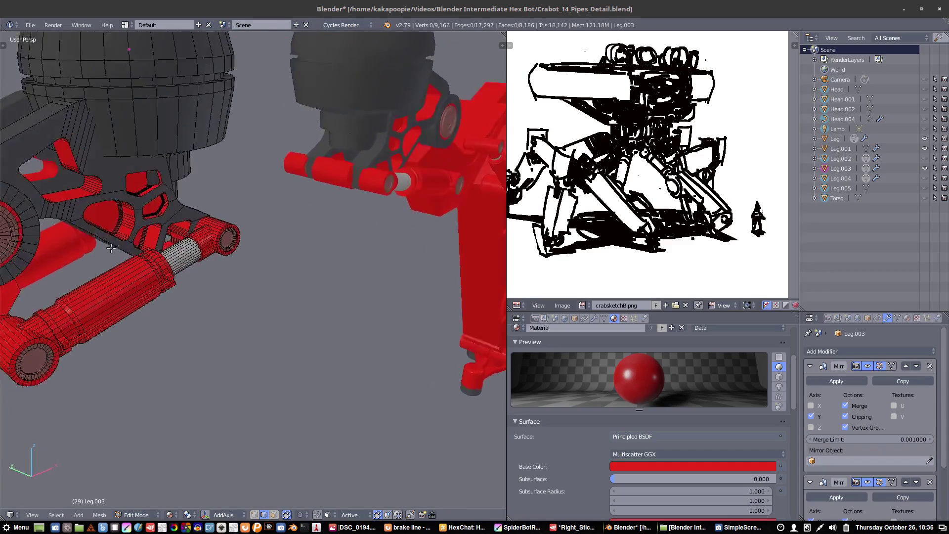
{"action": "middle_click_drag", "start_coordinate": [109, 257], "coordinate": [126, 227]}
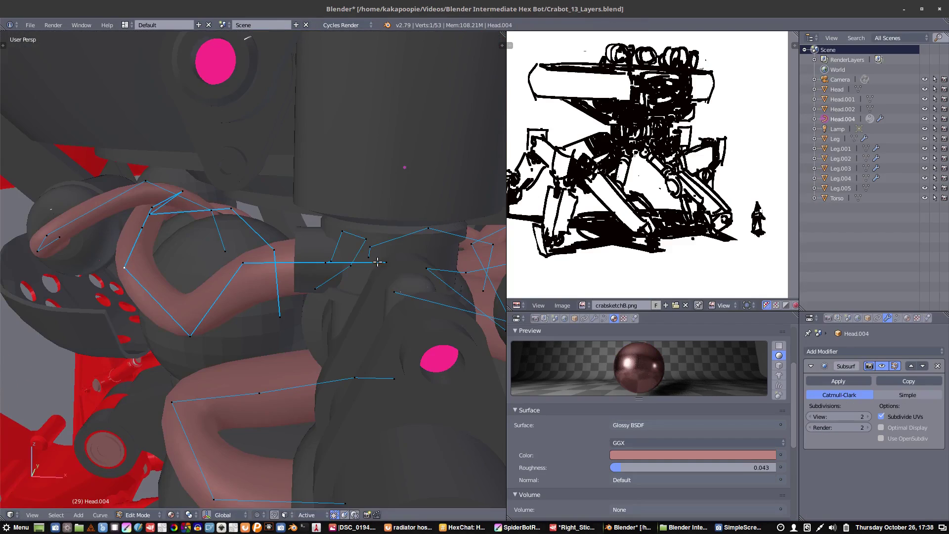
{"action": "key", "text": "g"}
{"action": "left_click", "coordinate": [233, 264]}
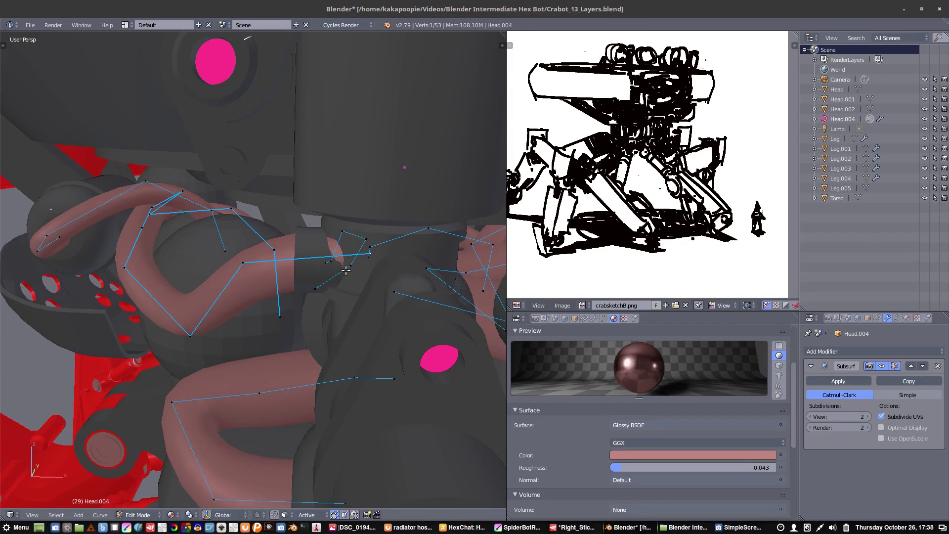
{"action": "mouse_move", "coordinate": [346, 271]}
{"action": "middle_mouse_down"}
{"action": "mouse_move", "coordinate": [280, 260]}
{"action": "mouse_move", "coordinate": [205, 227]}
{"action": "mouse_move", "coordinate": [222, 244]}
{"action": "middle_mouse_up"}
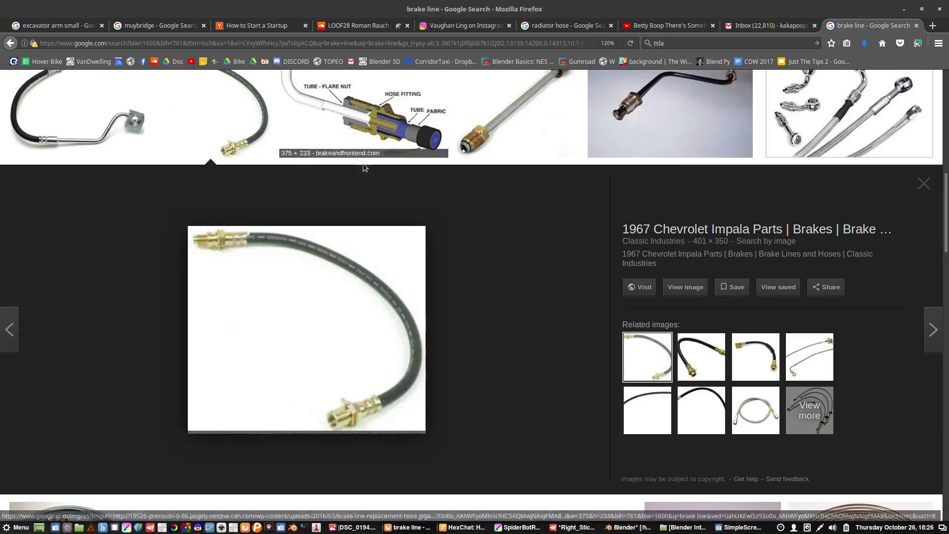
{"action": "scroll", "coordinate": [499, 335], "scroll_direction": "down", "scroll_amount": 5}
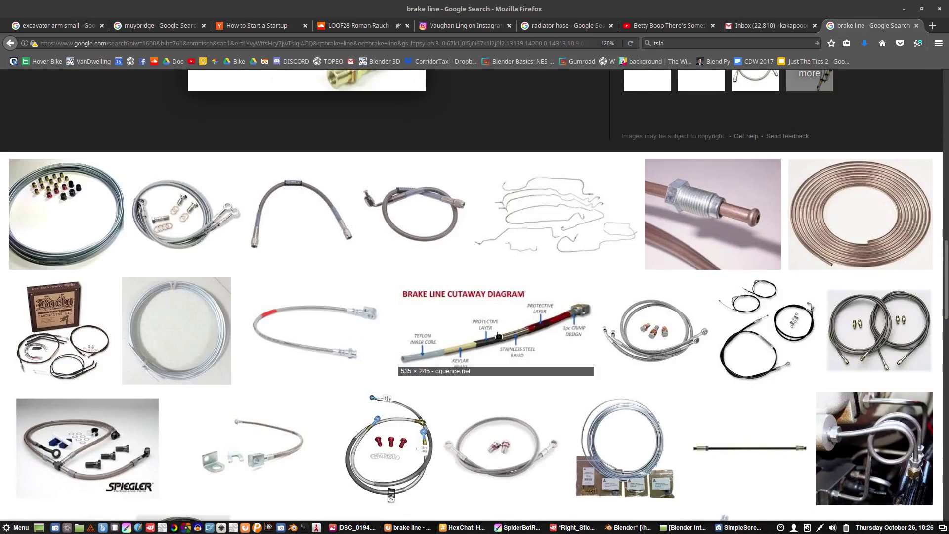
Open the larger preview of the looped metal brake-line engine photo
{"action": "left_click", "coordinate": [916, 397]}
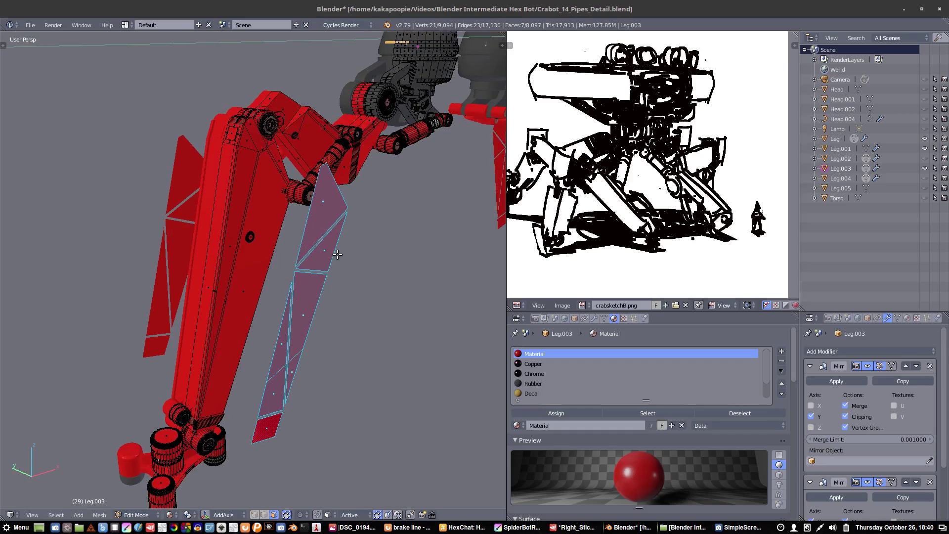
{"action": "key", "text": "k"}
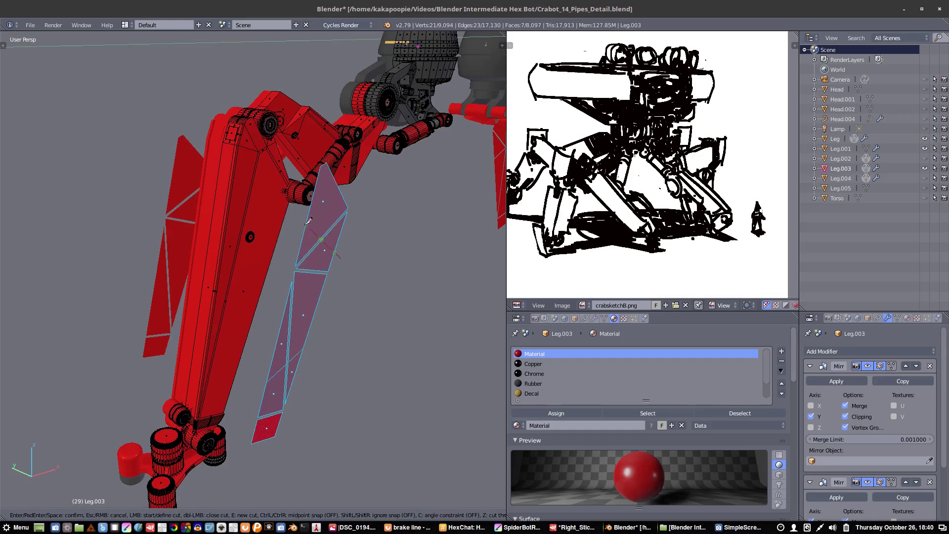
Apply the knife cut across the red leg's flat panel
{"action": "key", "text": "Return"}
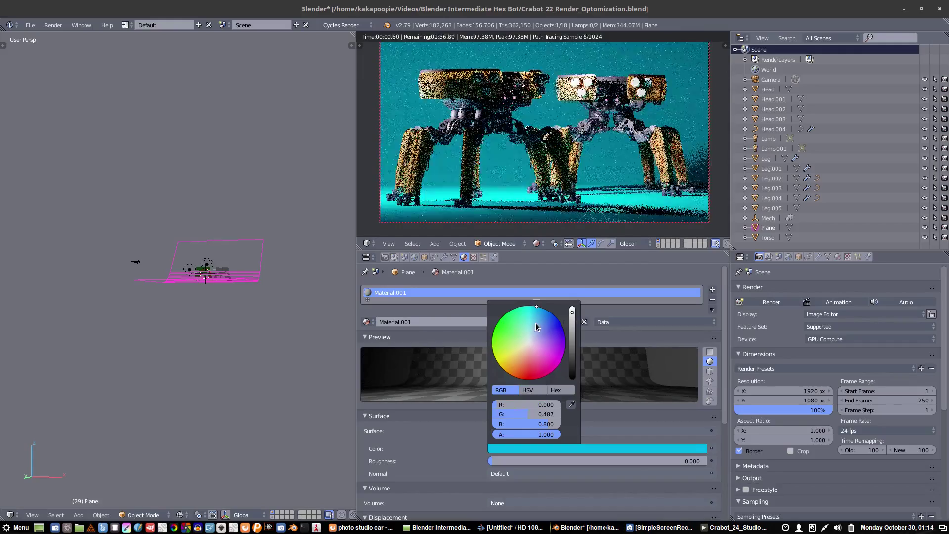
Try an Emission shader with a new colour on the backdrop, viewed through the camera
{"action": "mouse_move", "coordinate": [536, 323]}
{"action": "left_mouse_down"}
{"action": "mouse_move", "coordinate": [554, 362]}
{"action": "mouse_move", "coordinate": [541, 317]}
{"action": "left_mouse_up"}
{"action": "left_click", "coordinate": [501, 431]}
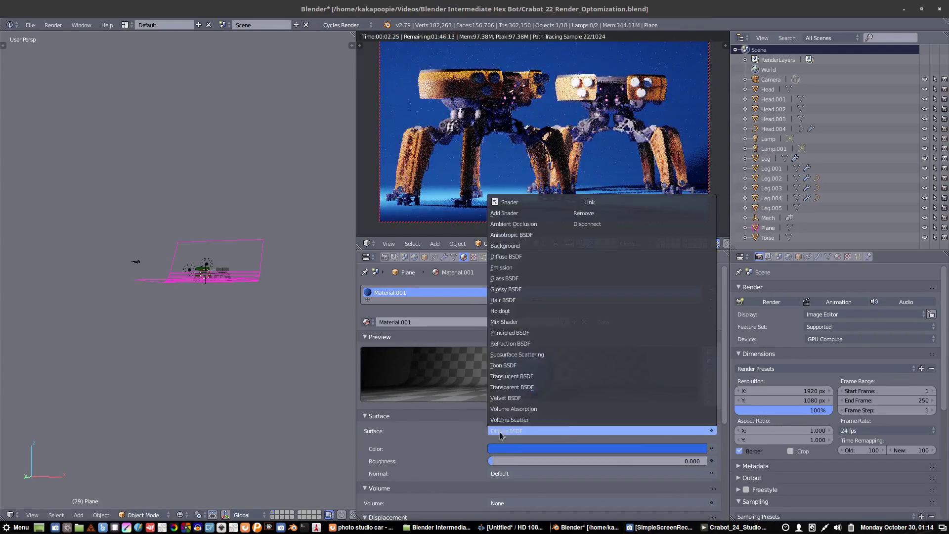
{"action": "left_click", "coordinate": [511, 269]}
{"action": "left_click", "coordinate": [536, 448]}
{"action": "mouse_move", "coordinate": [536, 330]}
{"action": "left_mouse_down"}
{"action": "mouse_move", "coordinate": [546, 348]}
{"action": "mouse_move", "coordinate": [528, 346]}
{"action": "left_mouse_up"}
{"action": "scroll", "coordinate": [543, 134], "scroll_direction": "up", "scroll_amount": 3}
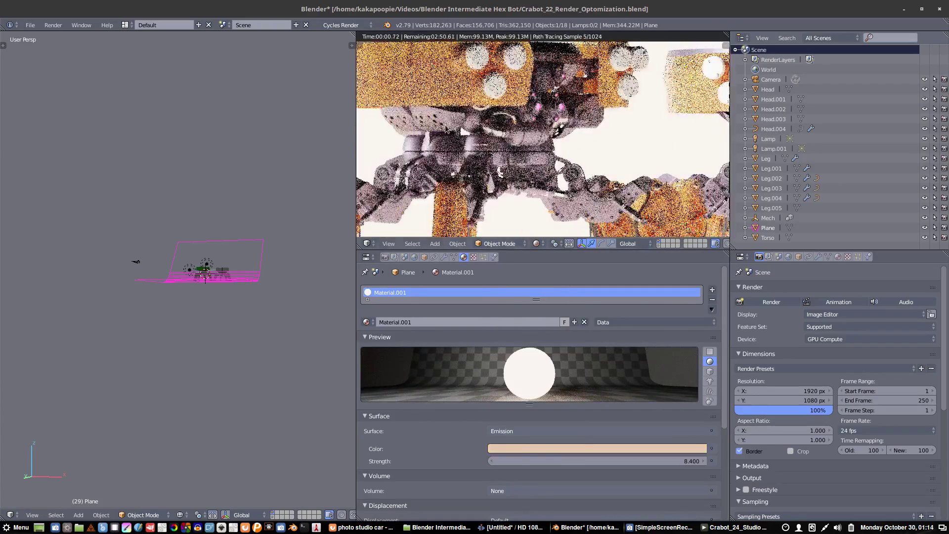
{"action": "middle_click_drag", "start_coordinate": [445, 128], "coordinate": [546, 139]}
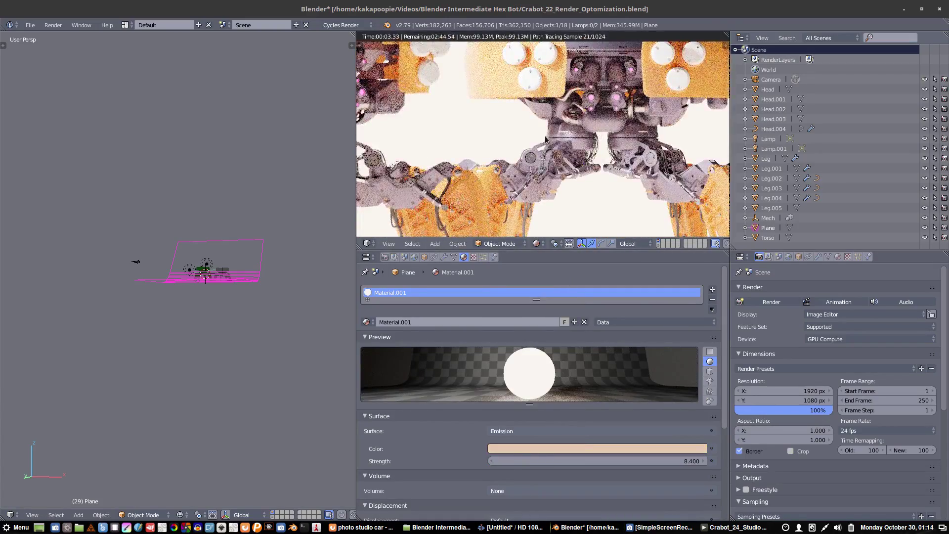
{"action": "key", "text": "KP_0"}
Set the backdrop material back to Diffuse BSDF with a blue colour
{"action": "left_click", "coordinate": [526, 449]}
{"action": "left_click", "coordinate": [512, 431]}
{"action": "left_click", "coordinate": [504, 278]}
{"action": "left_click", "coordinate": [543, 449]}
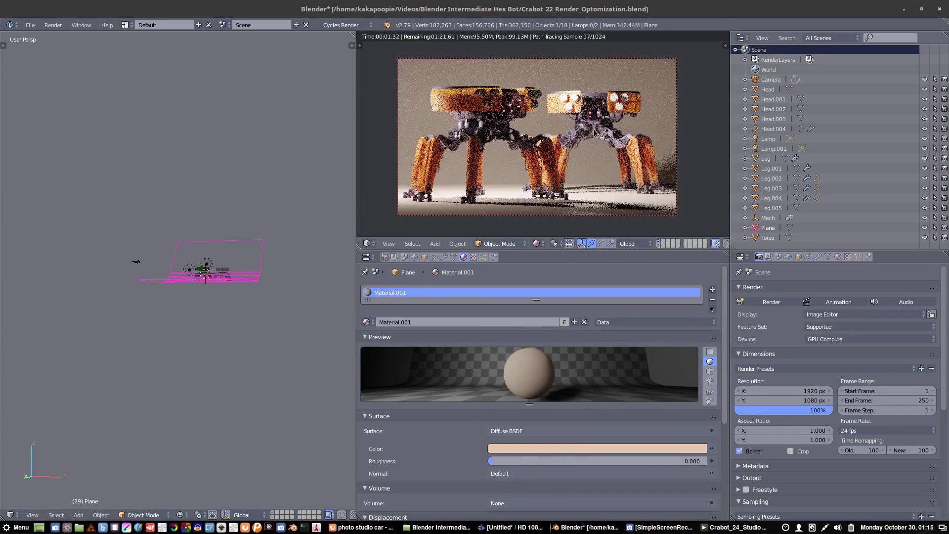
{"action": "left_click", "coordinate": [535, 449]}
{"action": "left_click", "coordinate": [540, 327]}
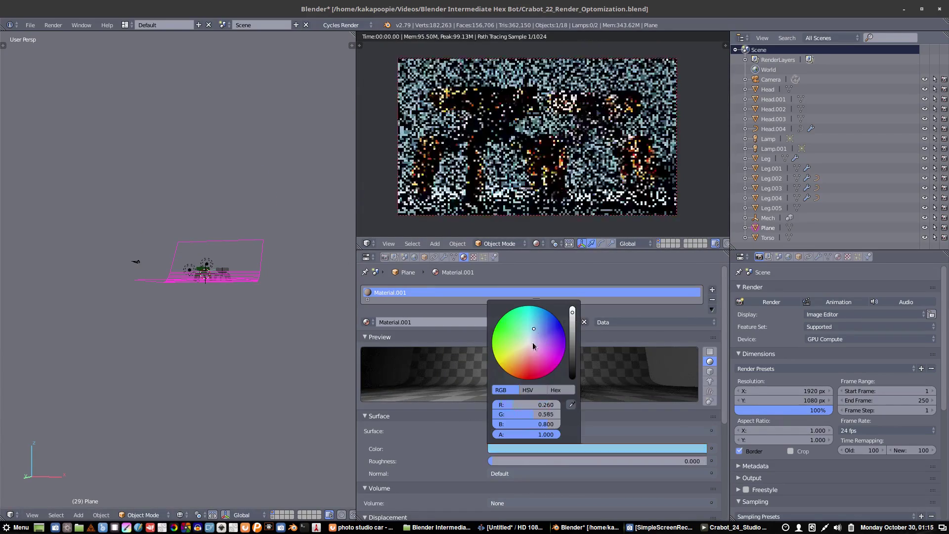
{"action": "left_click", "coordinate": [548, 449]}
{"action": "left_click", "coordinate": [540, 314]}
Keep the lamps as point lights and move the main lamp behind the robots in Top Ortho
{"action": "right_click", "coordinate": [213, 271]}
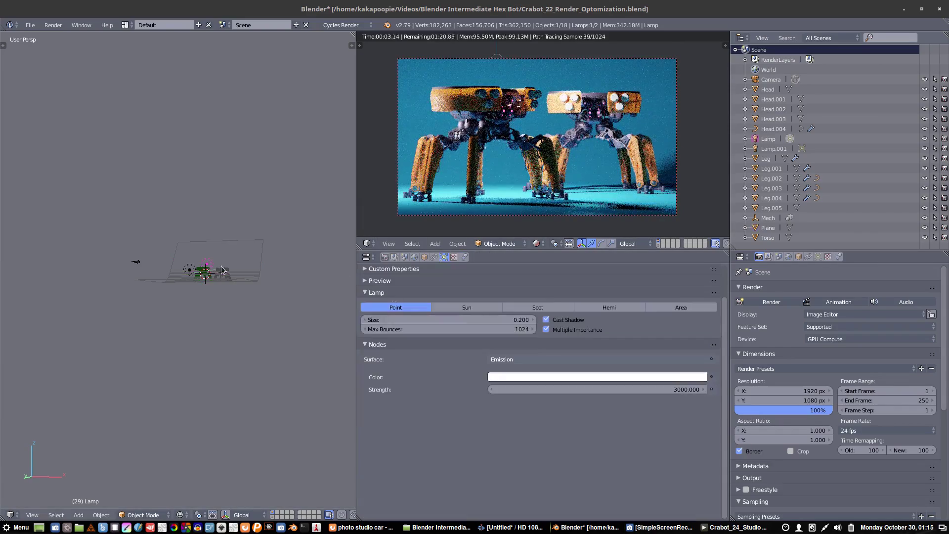
{"action": "left_click", "coordinate": [677, 308]}
{"action": "left_click", "coordinate": [414, 305]}
{"action": "right_click_drag", "start_coordinate": [190, 272], "coordinate": [190, 283]}
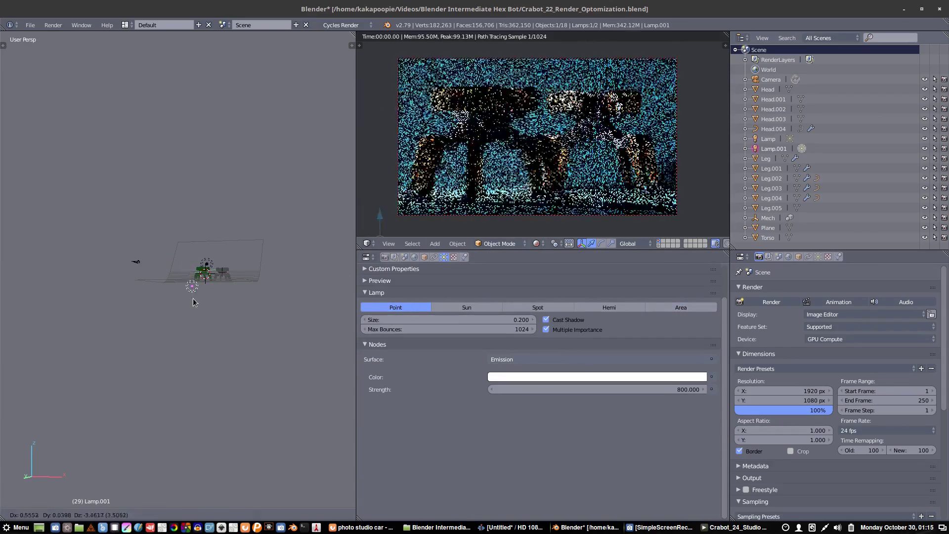
{"action": "middle_click_drag", "start_coordinate": [214, 302], "coordinate": [209, 262]}
{"action": "right_click", "coordinate": [213, 256]}
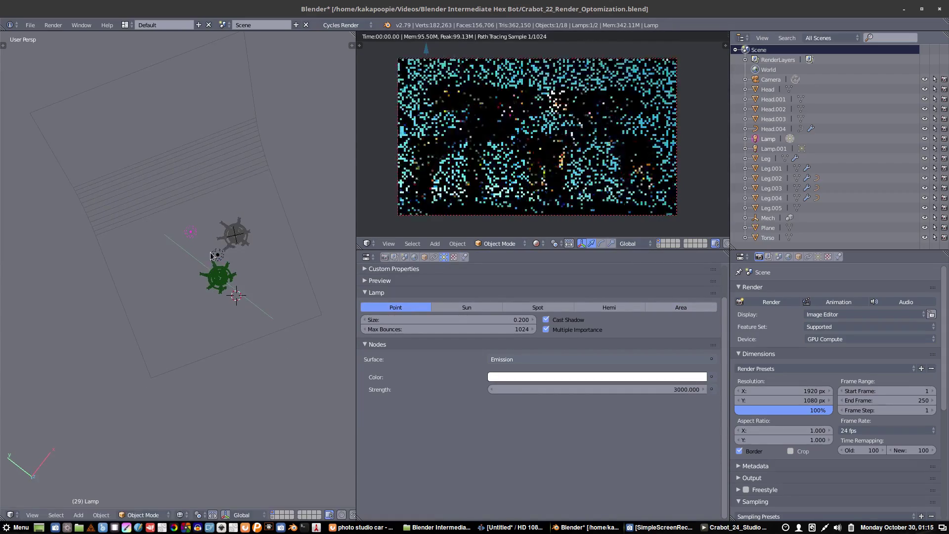
{"action": "mouse_move", "coordinate": [215, 267]}
{"action": "middle_mouse_down"}
{"action": "mouse_move", "coordinate": [235, 214]}
{"action": "mouse_move", "coordinate": [267, 268]}
{"action": "mouse_move", "coordinate": [252, 275]}
{"action": "middle_mouse_up"}
{"action": "key", "text": "KP_7"}
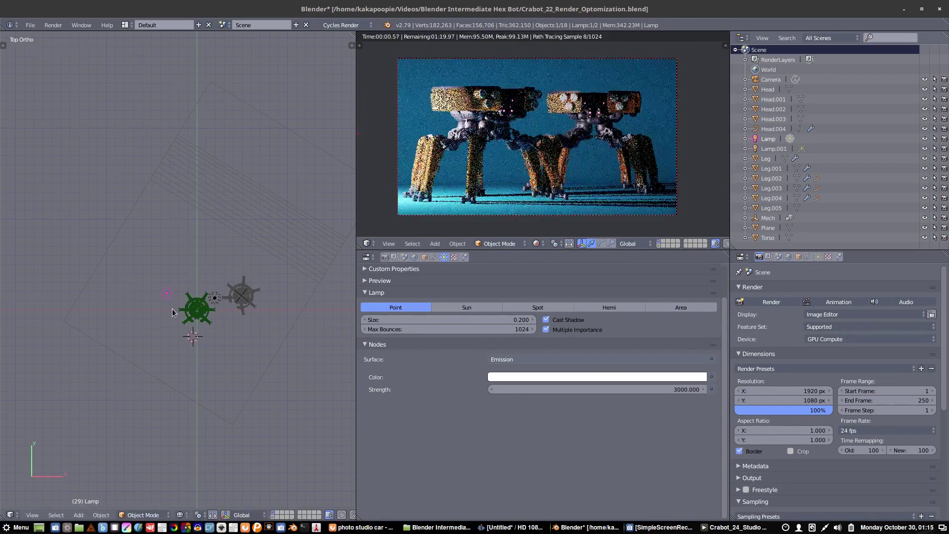
{"action": "right_click_drag", "start_coordinate": [178, 297], "coordinate": [260, 271]}
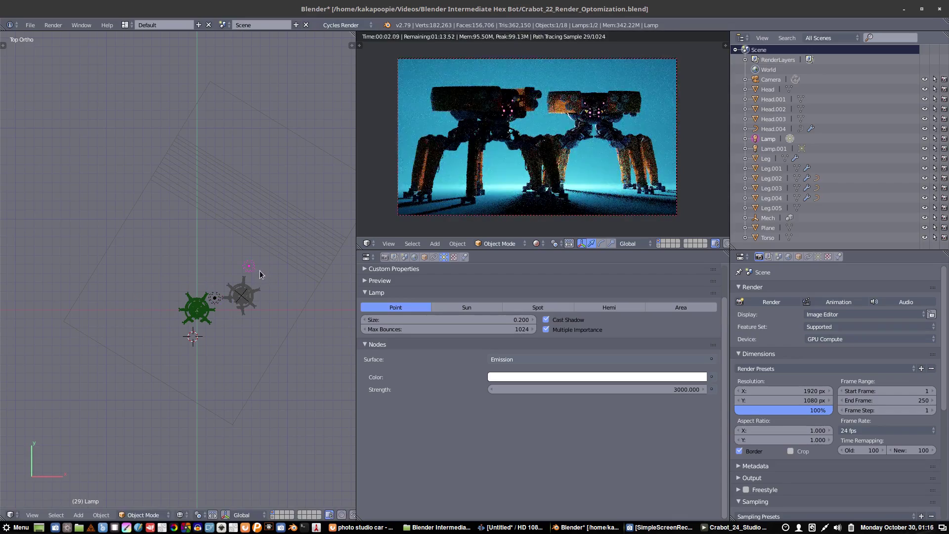